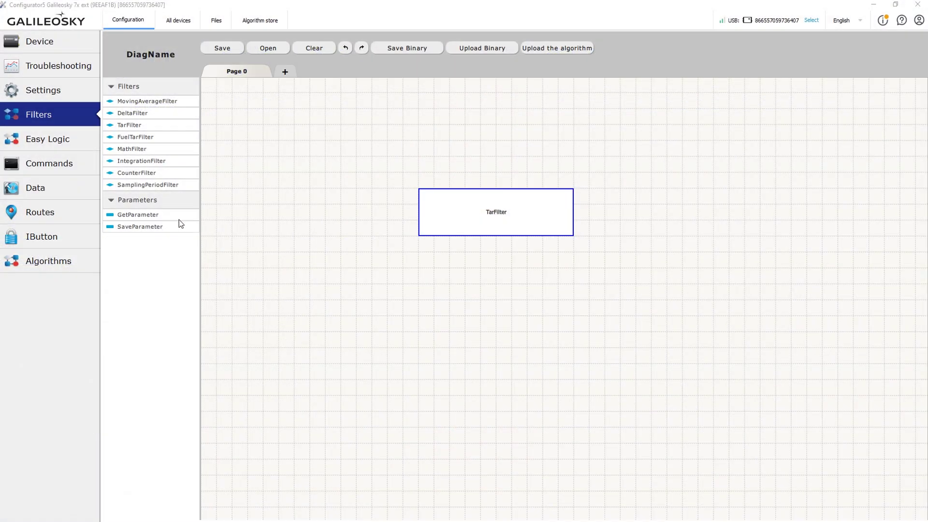
Step: Add a GetParameter block before the TarFilter block and assign it the digital input variable RS485_FLS_0
{"action": "left_click_drag", "start_coordinate": [175, 216], "coordinate": [271, 201]}
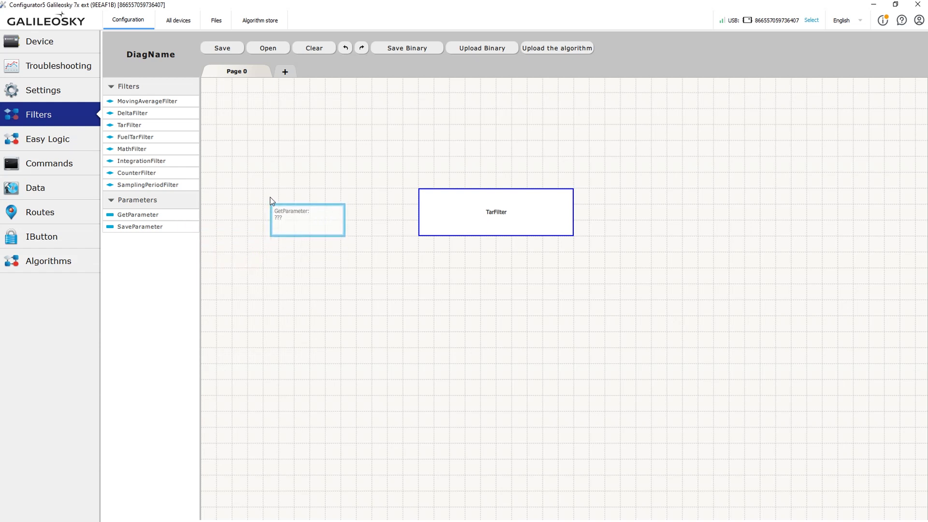
{"action": "left_click", "coordinate": [301, 224]}
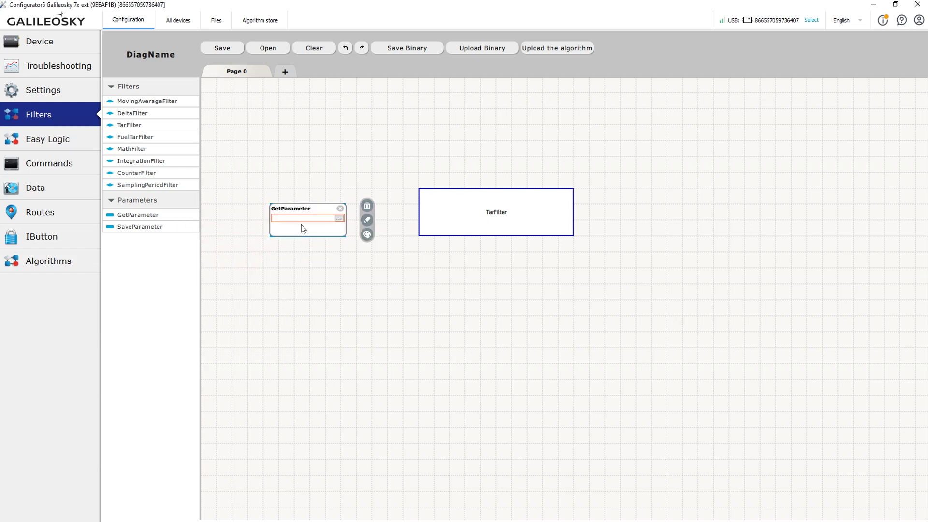
{"action": "left_click", "coordinate": [338, 219]}
{"action": "left_click", "coordinate": [311, 299]}
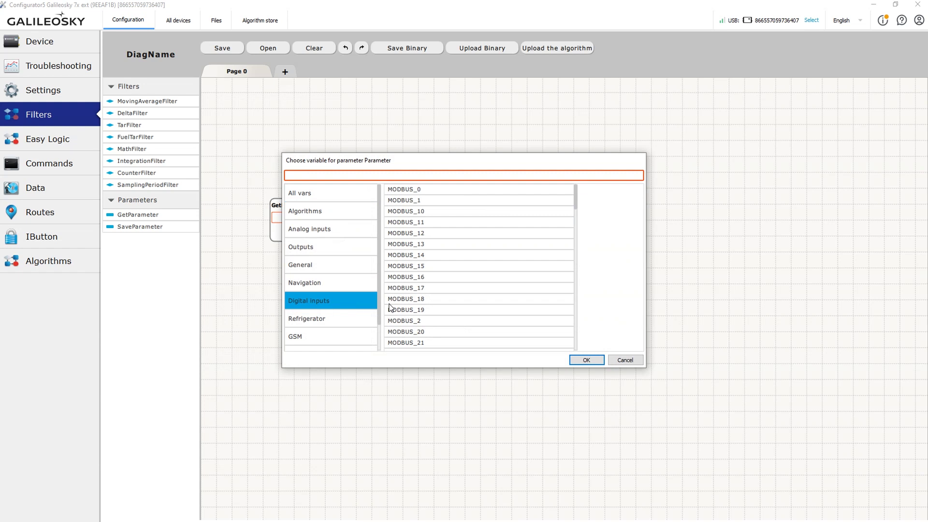
{"action": "scroll", "coordinate": [389, 308], "scroll_direction": "down", "scroll_amount": 10}
{"action": "left_click", "coordinate": [424, 226]}
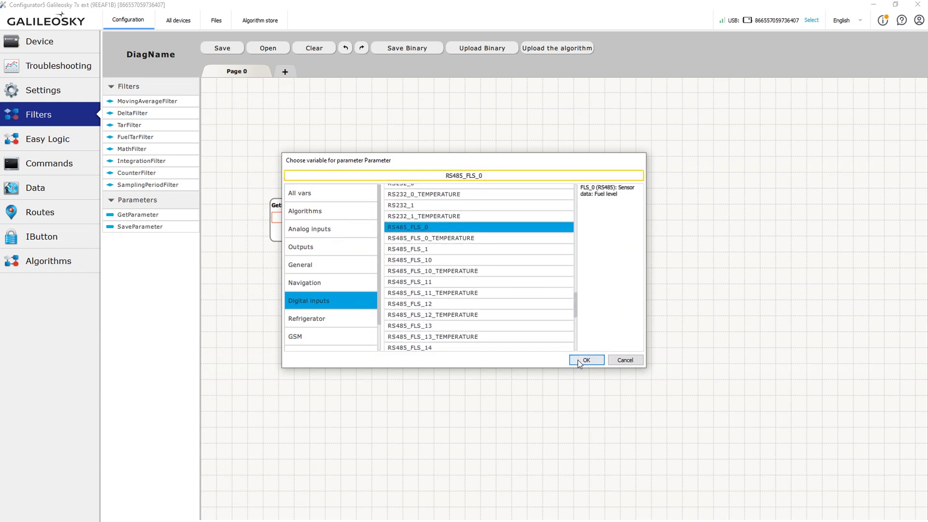
{"action": "left_click", "coordinate": [585, 360]}
Step: Open the TarFilter's calibration table, move the dialog clear of the diagram, and add three value rows
{"action": "double_click", "coordinate": [509, 228]}
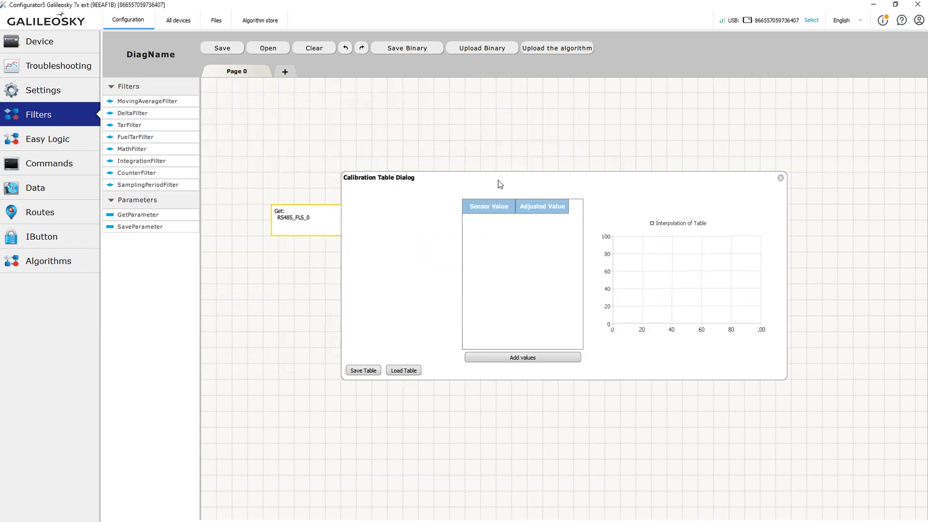
{"action": "left_click_drag", "start_coordinate": [499, 181], "coordinate": [436, 265]}
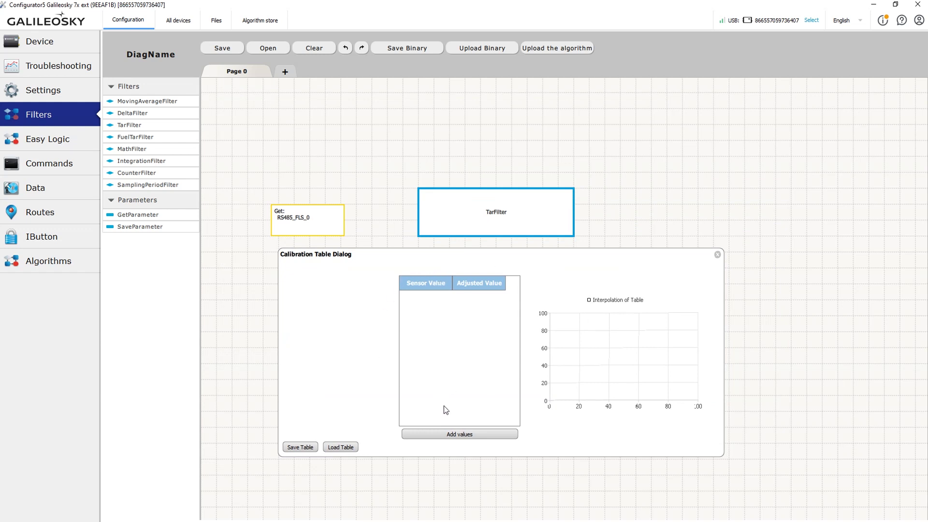
{"action": "left_click", "coordinate": [459, 434]}
{"action": "left_click", "coordinate": [460, 434]}
{"action": "left_click", "coordinate": [460, 434]}
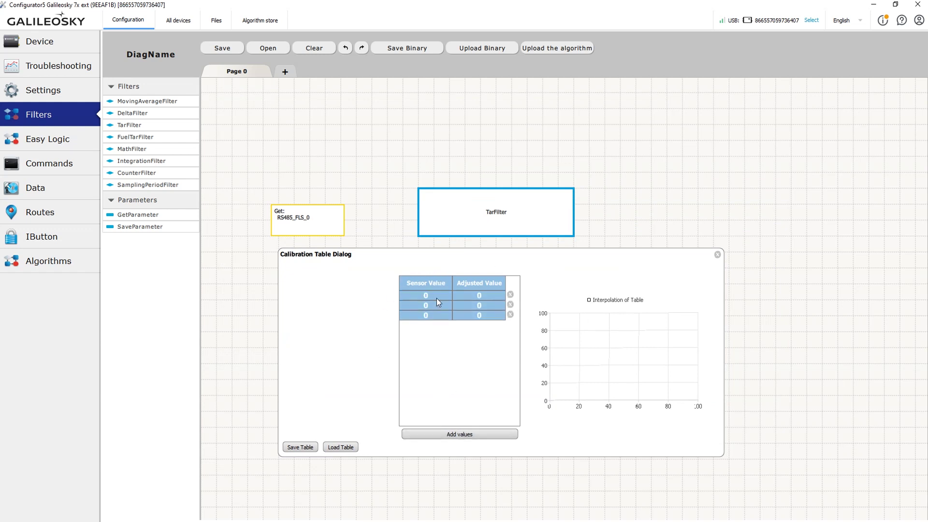
Step: Set the calibration table's second row to sensor 2000, adjusted 50, and its third row to sensor 4000, adjusted 100, then close it
{"action": "left_click", "coordinate": [436, 306]}
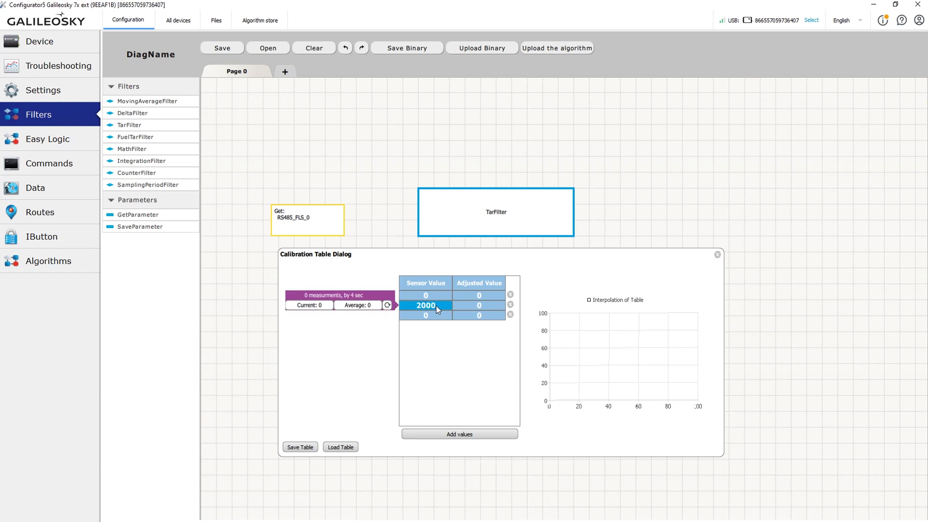
{"action": "left_click", "coordinate": [494, 307]}
{"action": "type", "text": "50"}
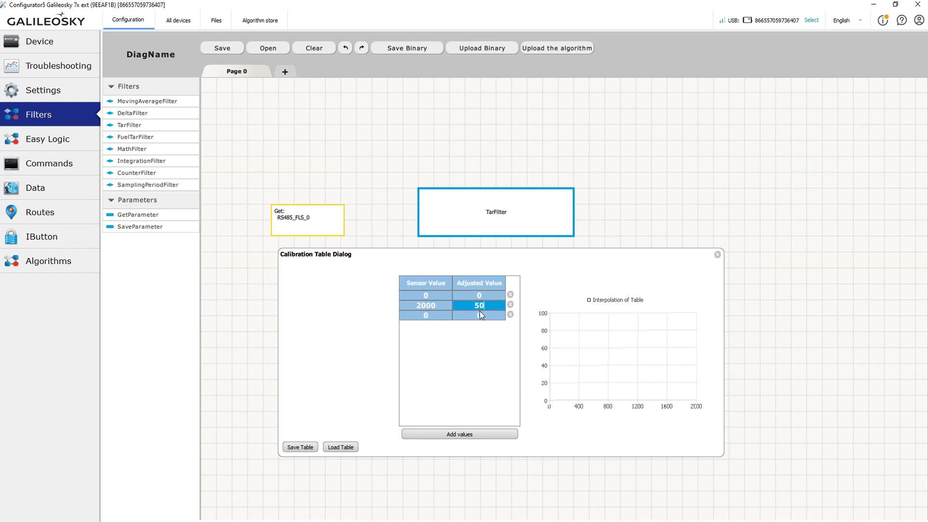
{"action": "left_click", "coordinate": [448, 314]}
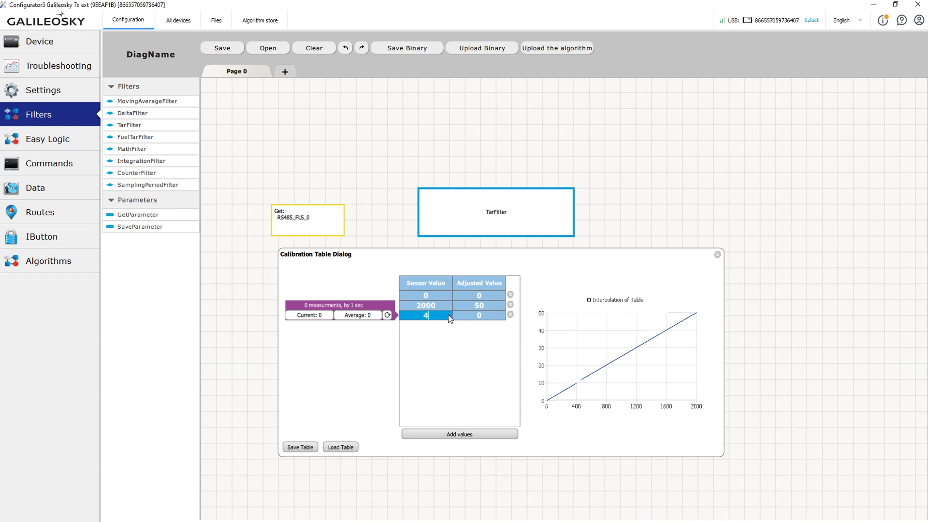
{"action": "left_click", "coordinate": [473, 314]}
{"action": "type", "text": "10"}
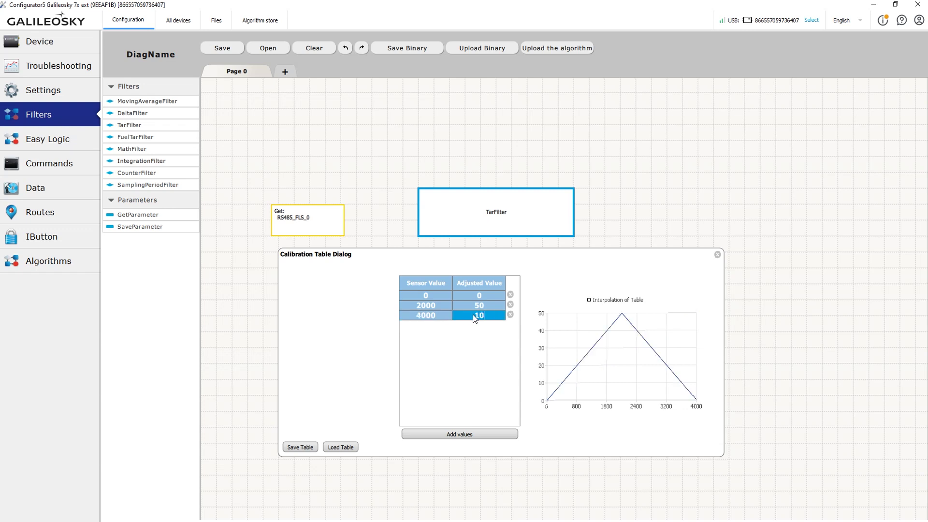
{"action": "type", "text": "0"}
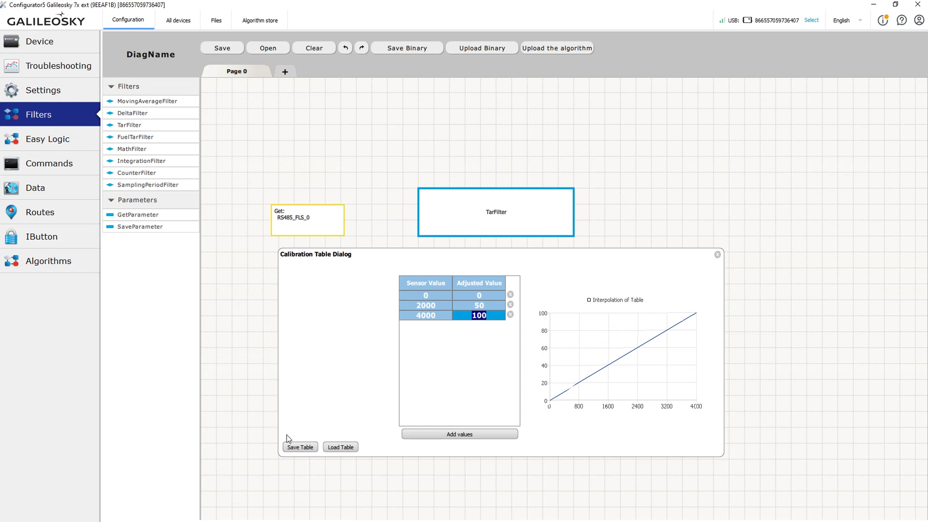
{"action": "left_click", "coordinate": [716, 254]}
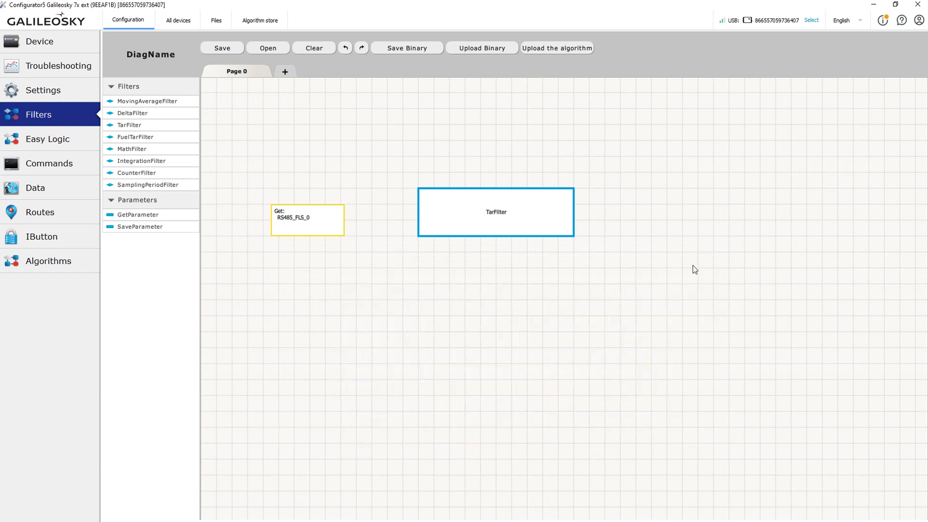
Step: Add a SaveParameter block after the TarFilter block and assign it the digital input variable RS485_FLS_1
{"action": "left_click_drag", "start_coordinate": [192, 231], "coordinate": [624, 192]}
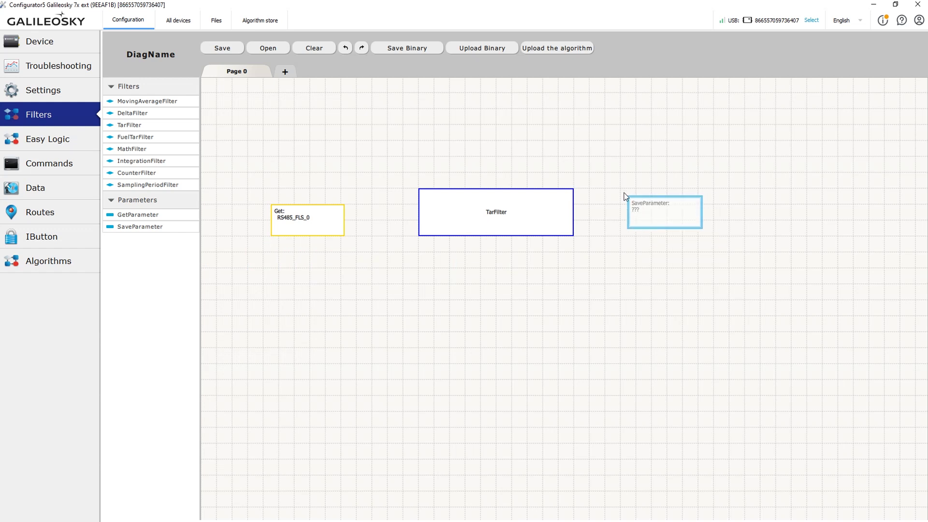
{"action": "left_click", "coordinate": [696, 219]}
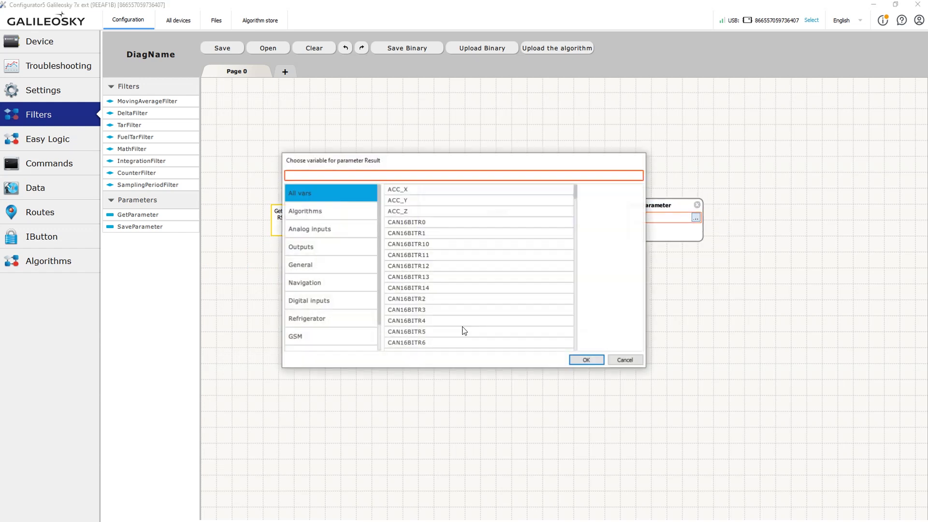
{"action": "left_click", "coordinate": [347, 303]}
{"action": "scroll", "coordinate": [461, 290], "scroll_direction": "down", "scroll_amount": 15}
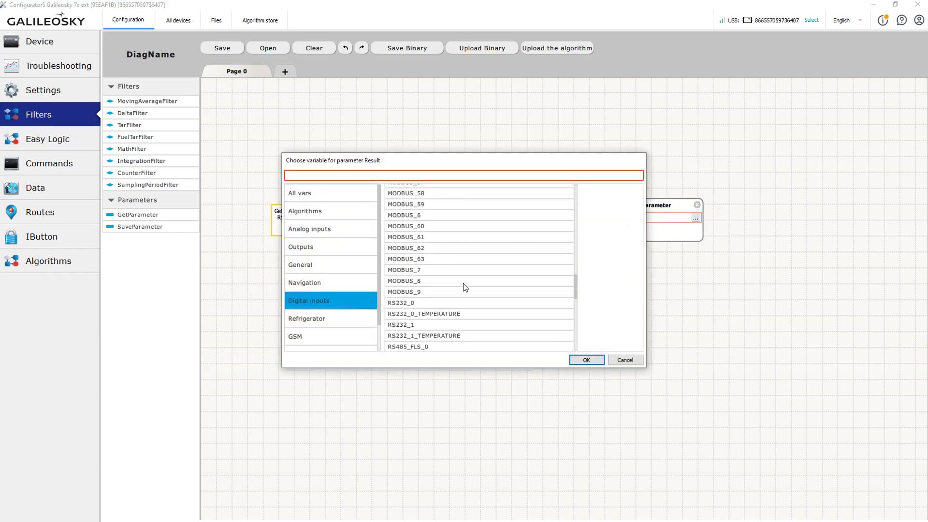
{"action": "scroll", "coordinate": [464, 287], "scroll_direction": "down", "scroll_amount": 1}
{"action": "left_click", "coordinate": [443, 338]}
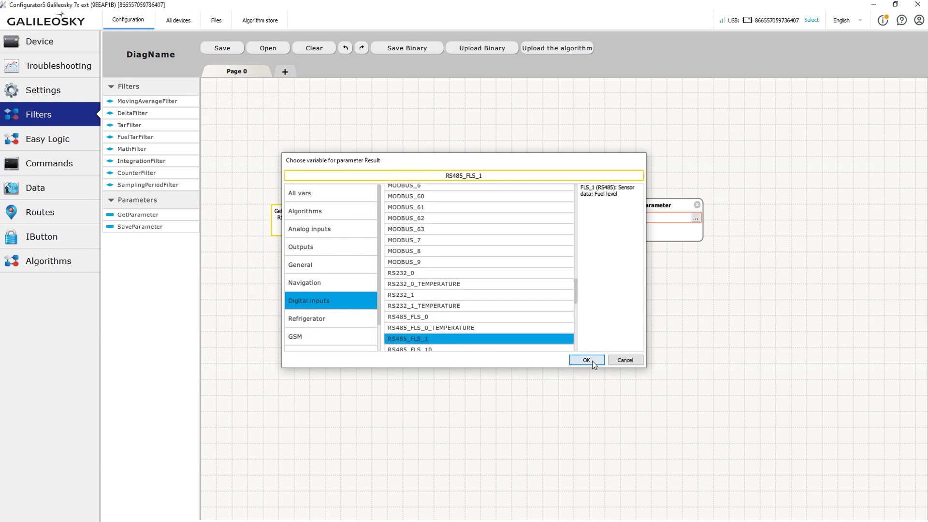
{"action": "left_click", "coordinate": [591, 360]}
Step: Connect the RS485_FLS_0 block through TarFilter to the RS485_FLS_1 block and name the diagram "fuel"
{"action": "left_click_drag", "start_coordinate": [339, 221], "coordinate": [435, 222]}
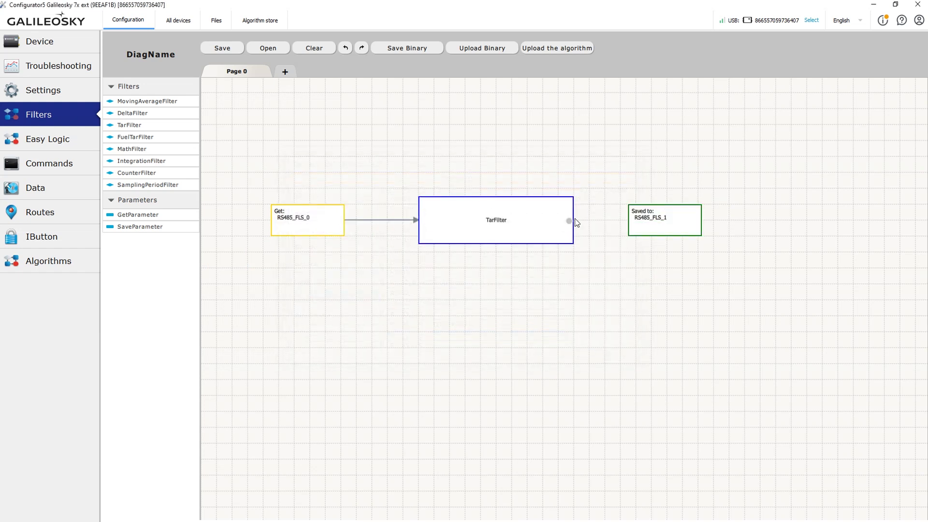
{"action": "left_click_drag", "start_coordinate": [568, 221], "coordinate": [643, 223]}
{"action": "double_click", "coordinate": [168, 62]}
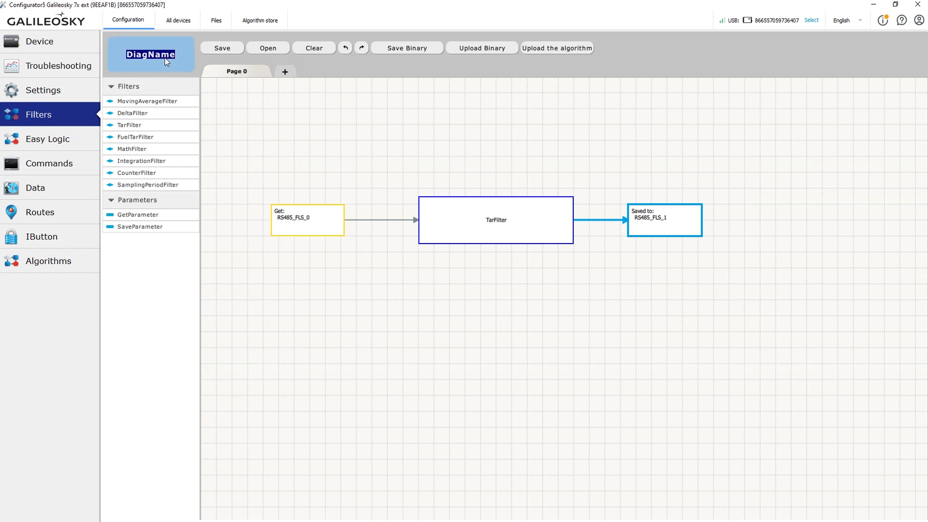
{"action": "type", "text": "fuel"}
{"action": "key", "text": "Return"}
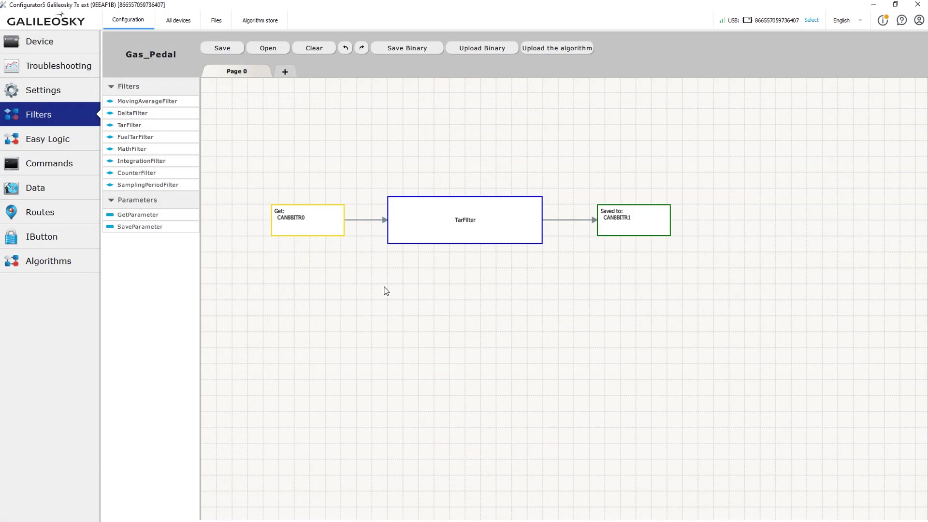
Step: Examine the calibration table of the TarFilter in the Gas_Pedal diagram and close it
{"action": "double_click", "coordinate": [442, 237]}
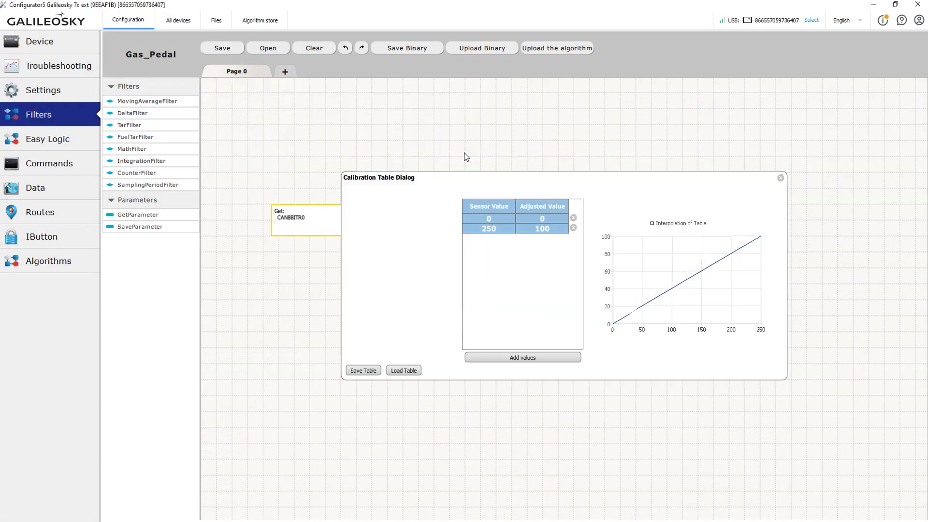
{"action": "left_click_drag", "start_coordinate": [481, 176], "coordinate": [447, 262]}
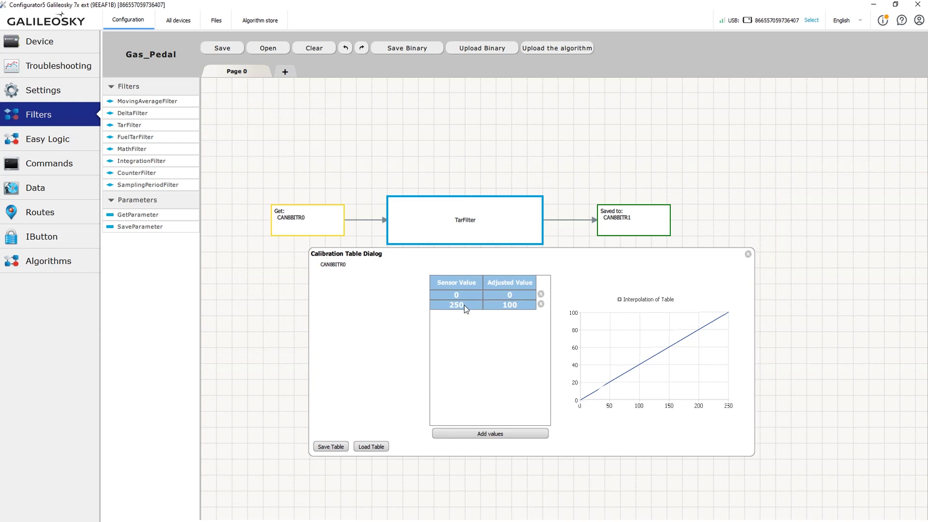
{"action": "left_click", "coordinate": [748, 254]}
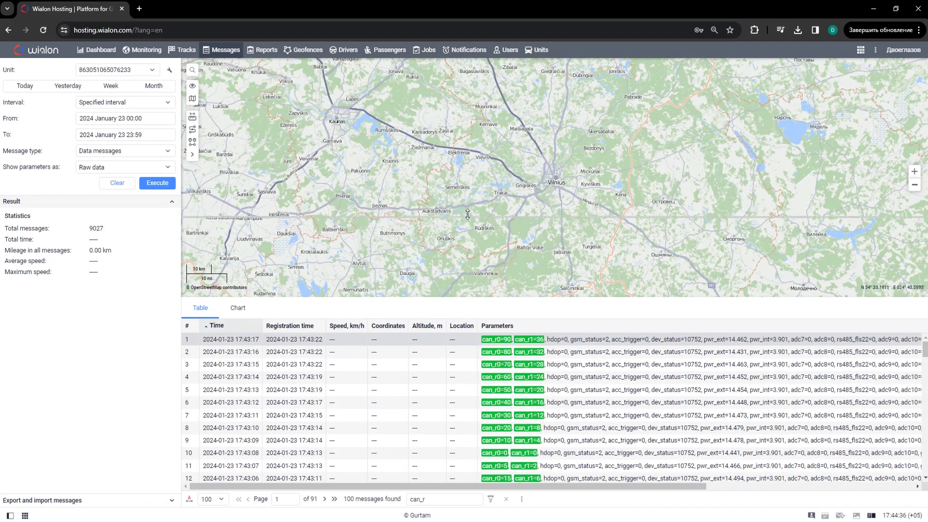
{"action": "left_click_drag", "start_coordinate": [467, 214], "coordinate": [467, 194]}
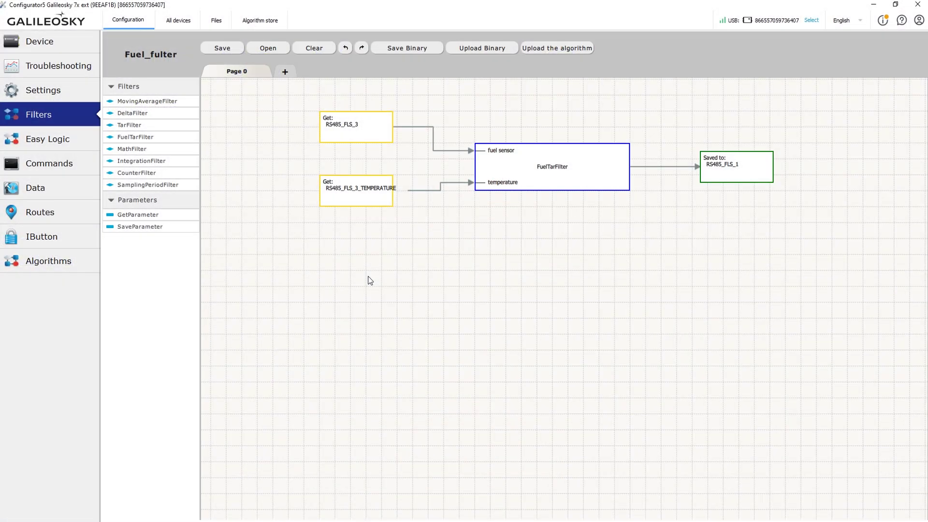
Step: Examine the fuel level and temperature GetParameter blocks feeding the FuelTarFilter in the Fuel_fulter diagram
{"action": "mouse_move", "coordinate": [518, 175]}
{"action": "left_click", "coordinate": [371, 140]}
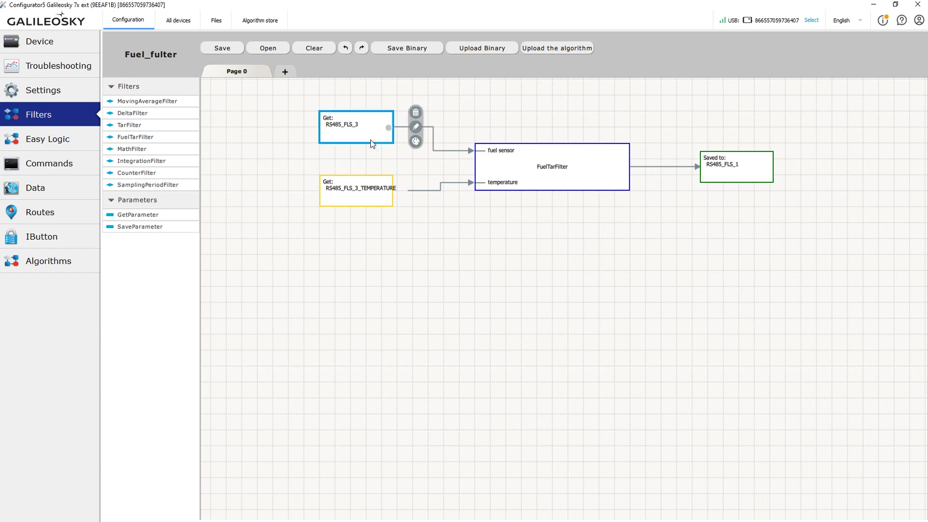
{"action": "left_click", "coordinate": [377, 203]}
{"action": "left_click", "coordinate": [468, 241]}
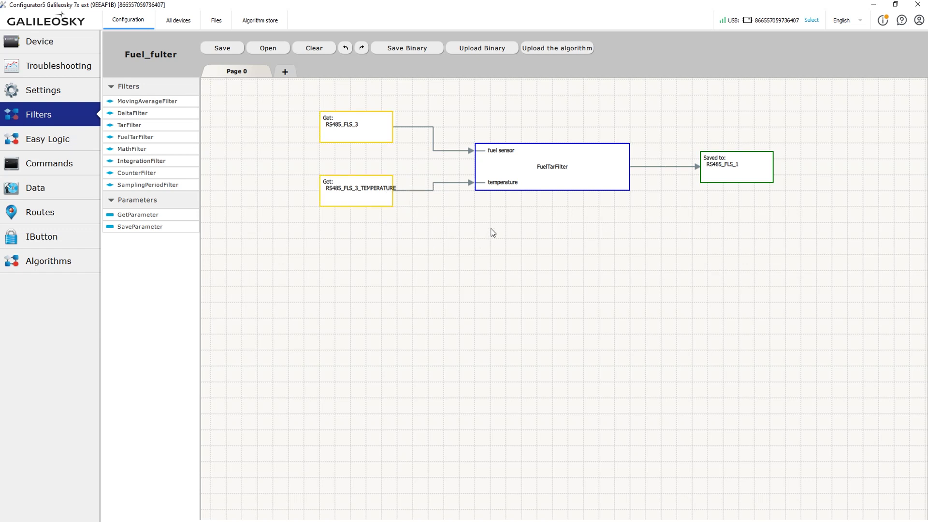
Step: Review the FuelTarFilter's calibration settings and its available fuel types, keeping Gasoline (750 kg/m3), and close the dialog
{"action": "double_click", "coordinate": [544, 176]}
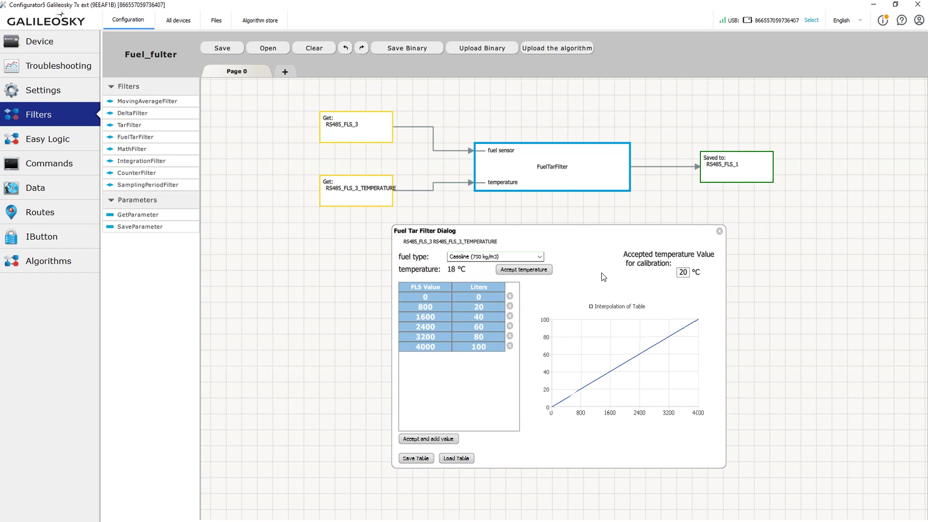
{"action": "left_click", "coordinate": [539, 256]}
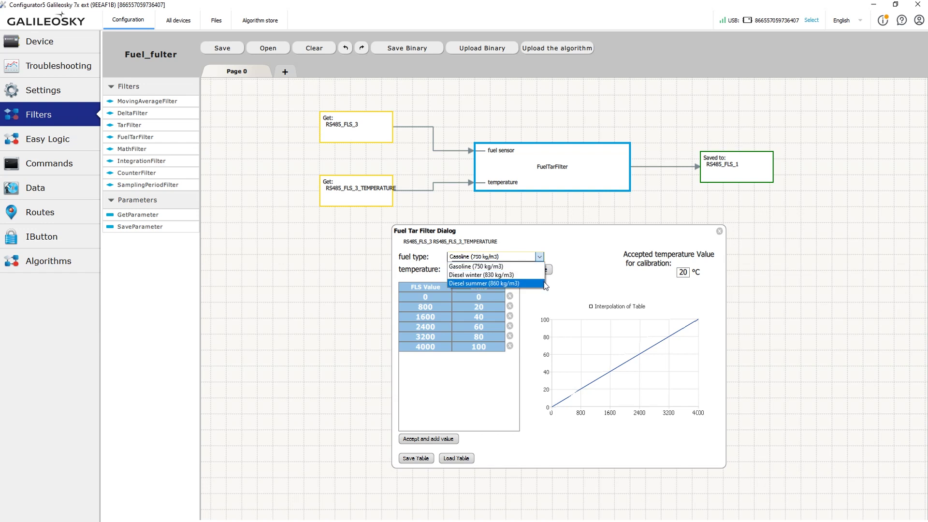
{"action": "left_click", "coordinate": [572, 265]}
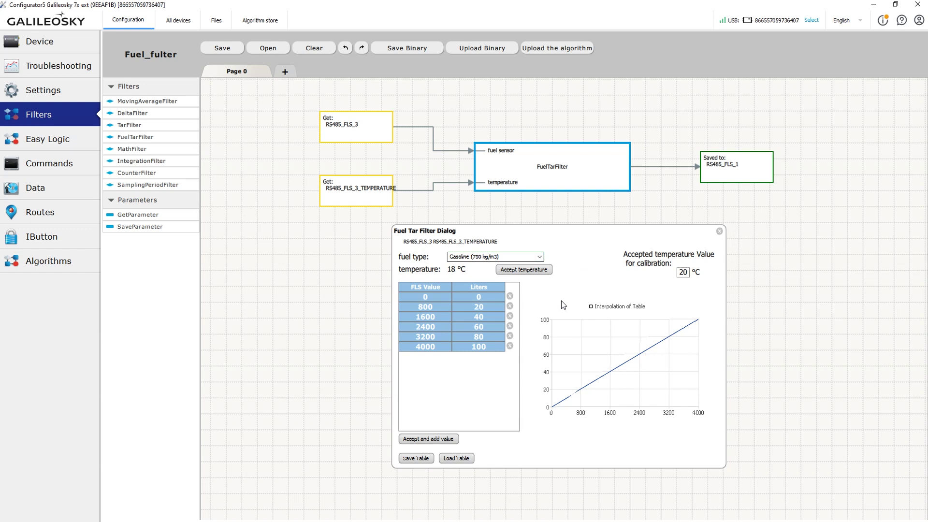
{"action": "left_click", "coordinate": [719, 231]}
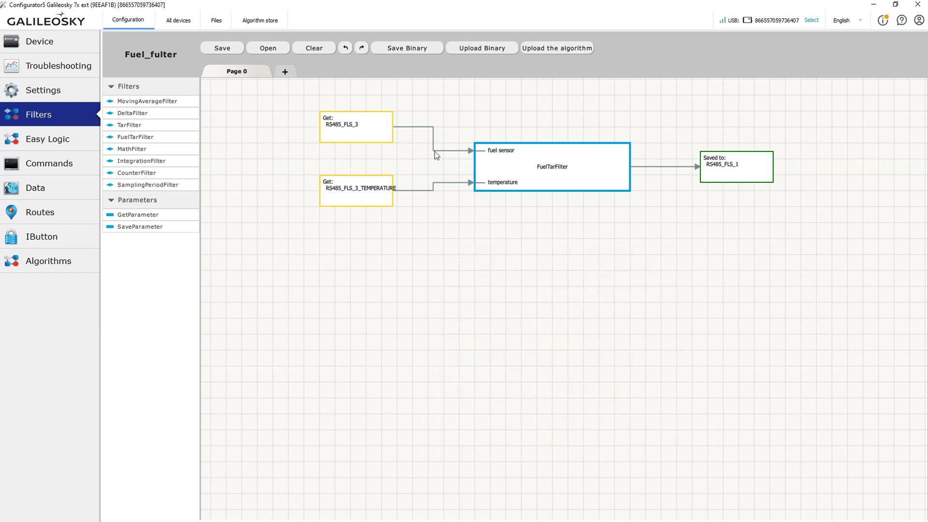
Step: Check the variable assigned to the temperature GetParameter block, leaving the variable selection without changes
{"action": "left_click", "coordinate": [346, 128]}
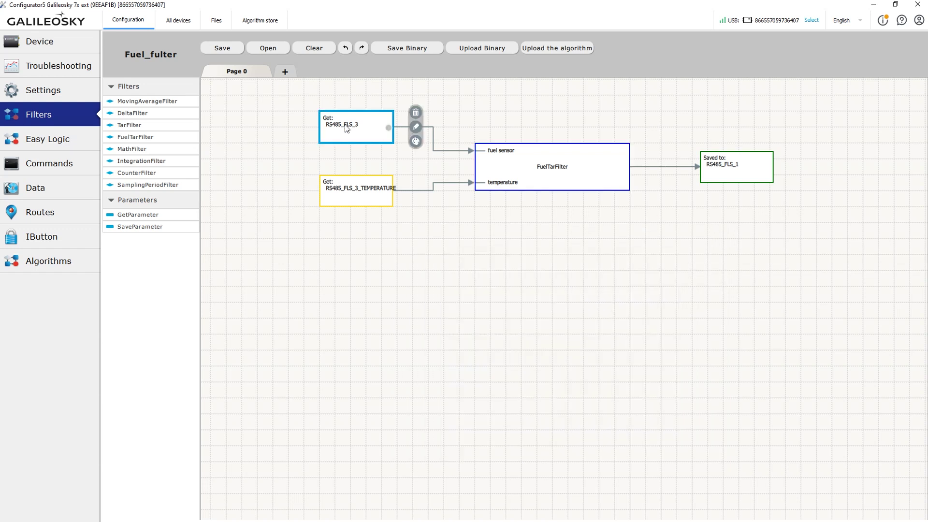
{"action": "left_click", "coordinate": [367, 196]}
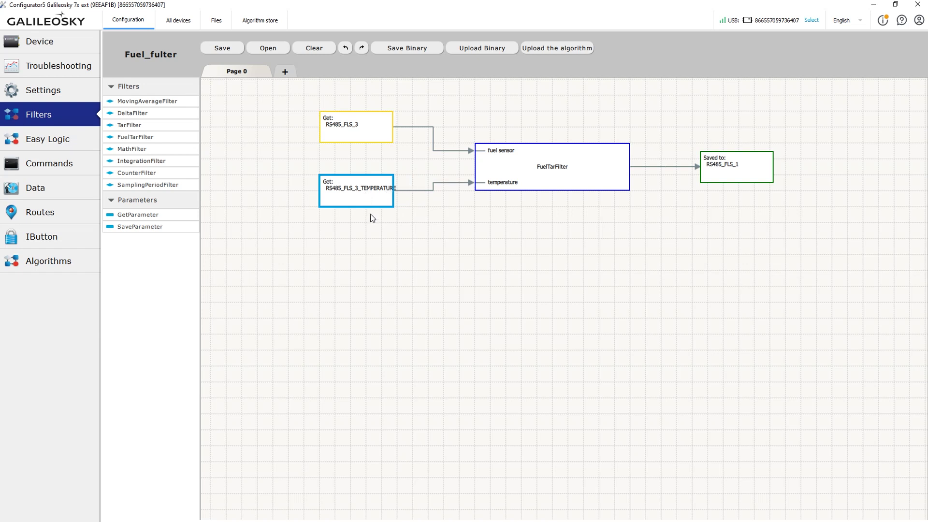
{"action": "double_click", "coordinate": [369, 195]}
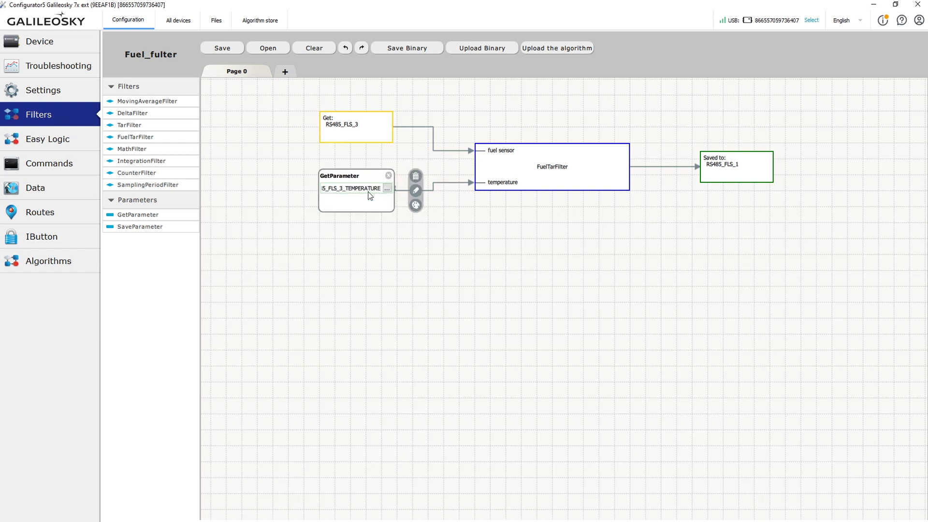
{"action": "left_click", "coordinate": [387, 191]}
{"action": "left_click", "coordinate": [635, 362]}
{"action": "left_click", "coordinate": [456, 224]}
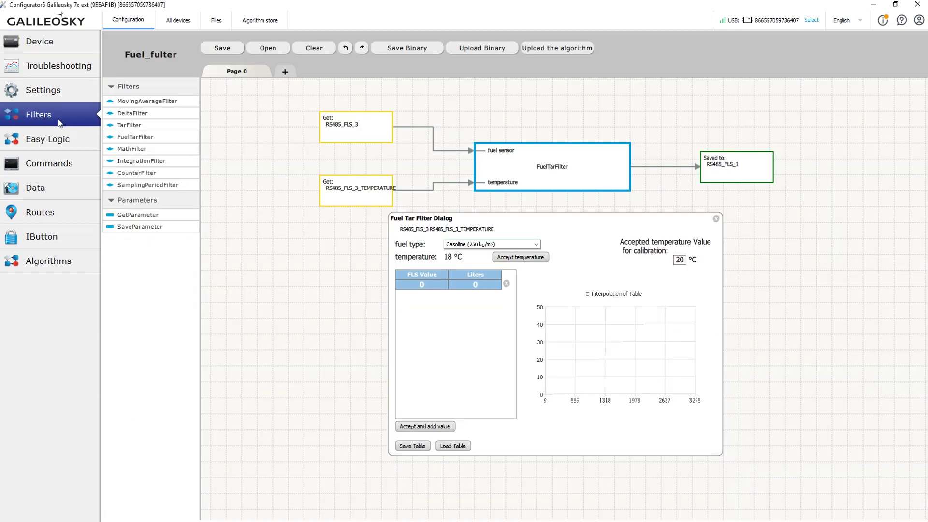
Step: Accept sensor readings of 250, 400 and 566 as FLS values in new rows of the fuel calibration table
{"action": "left_click", "coordinate": [443, 429]}
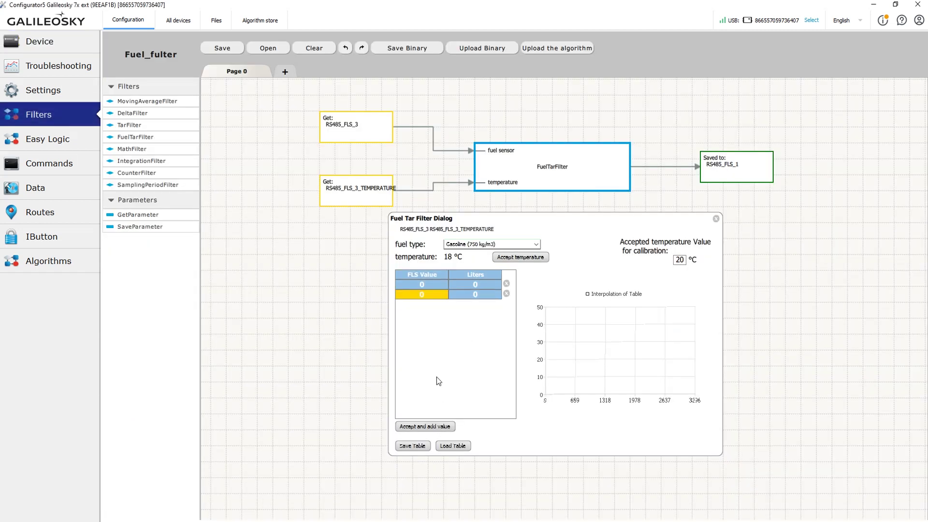
{"action": "left_click", "coordinate": [430, 428]}
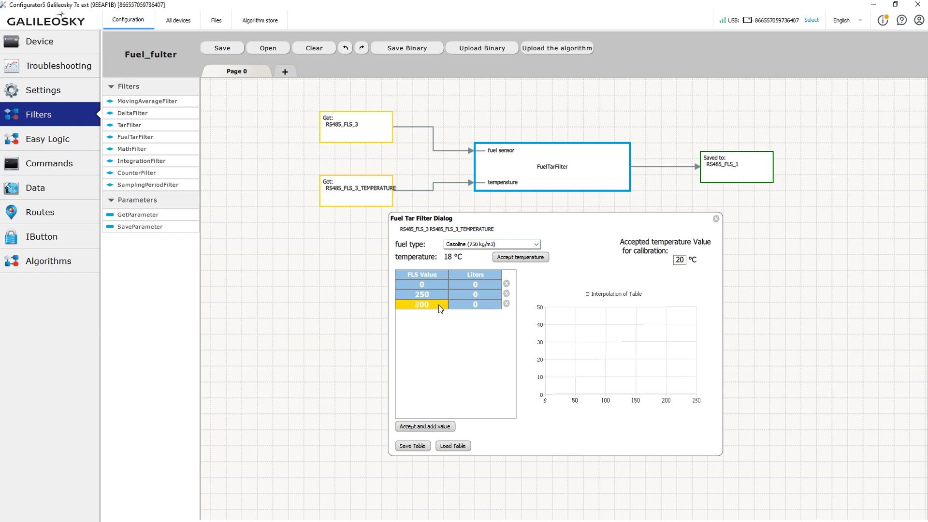
{"action": "left_click", "coordinate": [422, 427]}
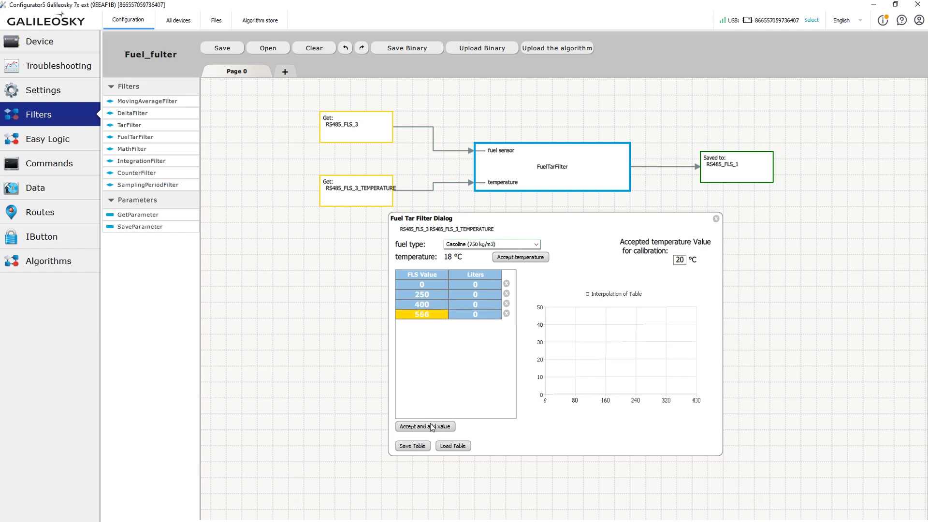
{"action": "left_click", "coordinate": [430, 423]}
Step: Assign 10, 20 and 30 liters to the FLS values 250, 400 and 566, and close the FuelTarFilter dialog
{"action": "double_click", "coordinate": [476, 294]}
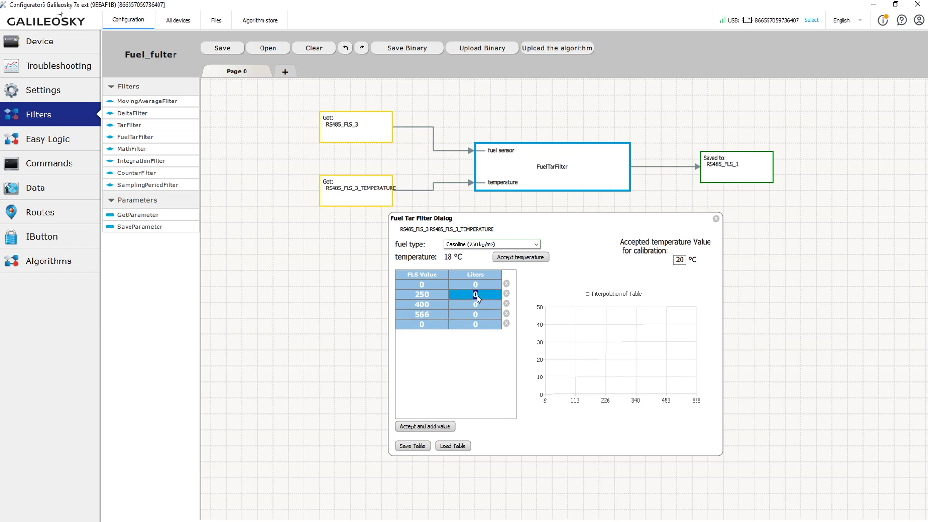
{"action": "type", "text": "10"}
{"action": "double_click", "coordinate": [477, 308]}
{"action": "type", "text": "20"}
{"action": "double_click", "coordinate": [482, 318]}
{"action": "type", "text": "30"}
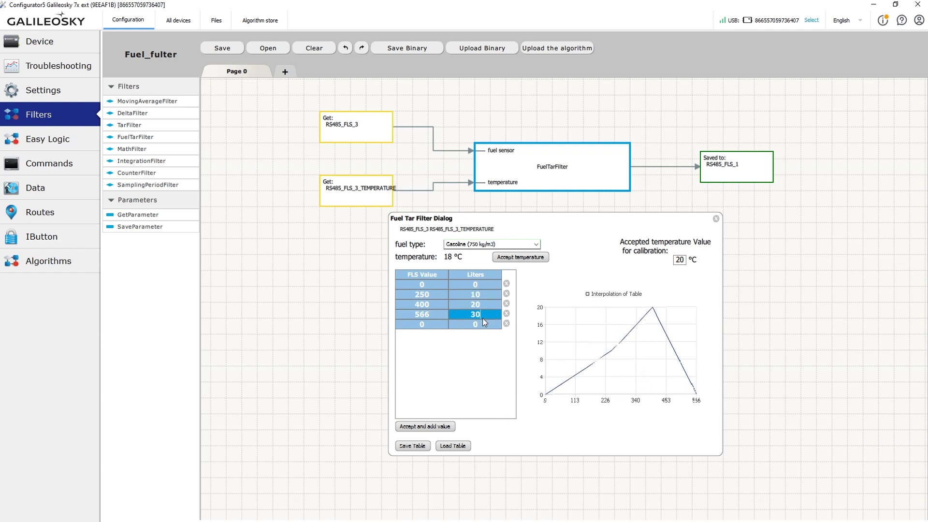
{"action": "left_click", "coordinate": [488, 358]}
{"action": "left_click", "coordinate": [716, 218]}
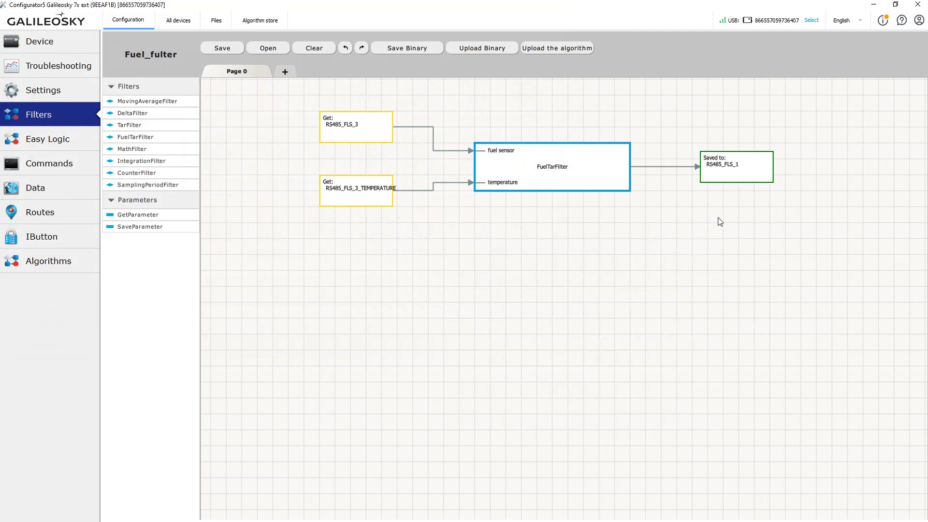
Step: Examine the SaveParameter block that receives the FuelTarFilter output
{"action": "left_click", "coordinate": [734, 179]}
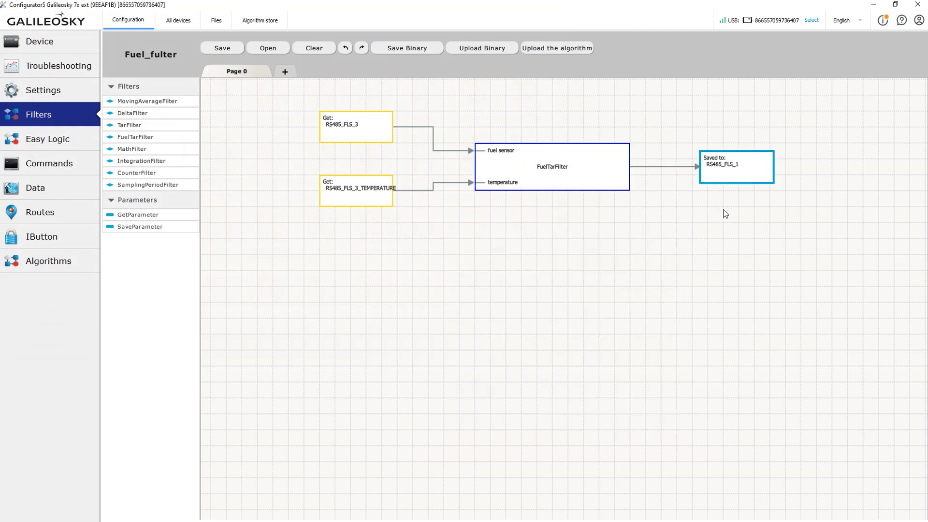
{"action": "left_click", "coordinate": [747, 142]}
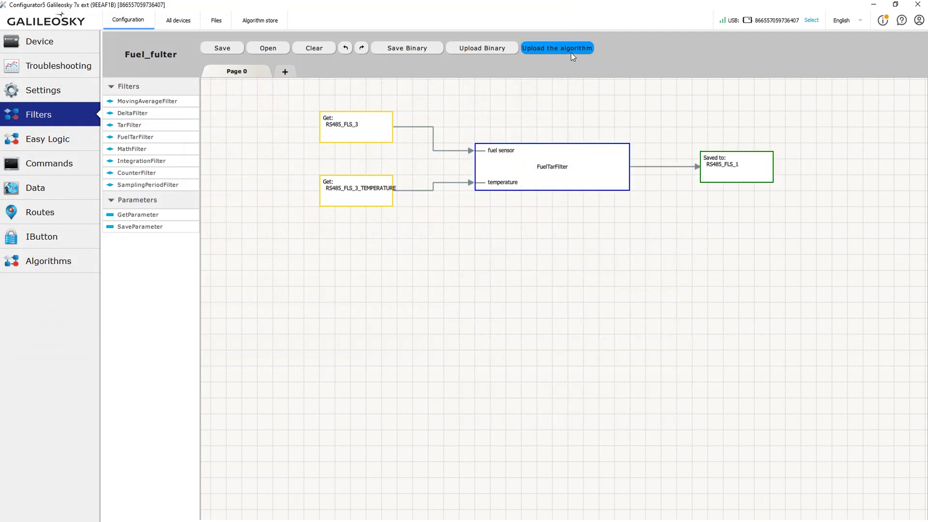